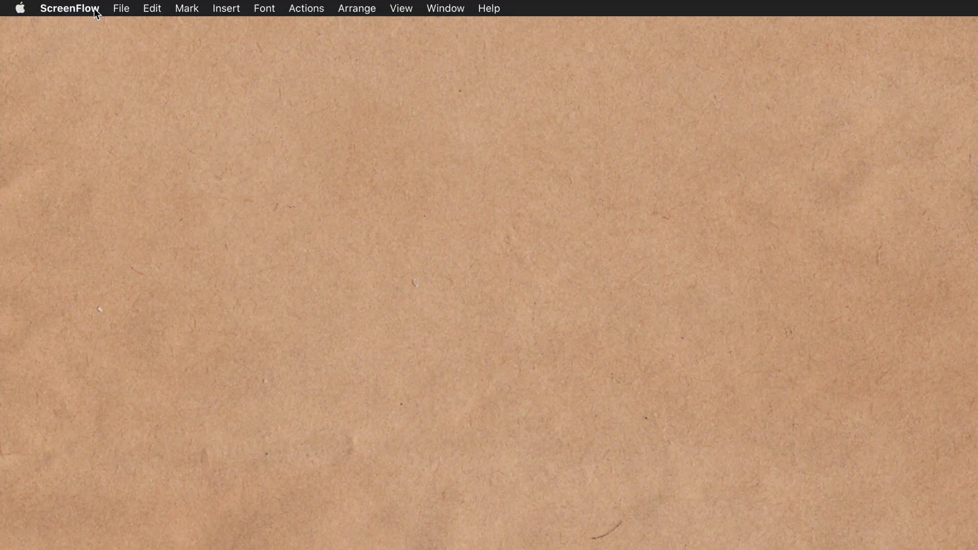
# Create a new document from the saved template under New from Template.
pyautogui.click(122, 9)
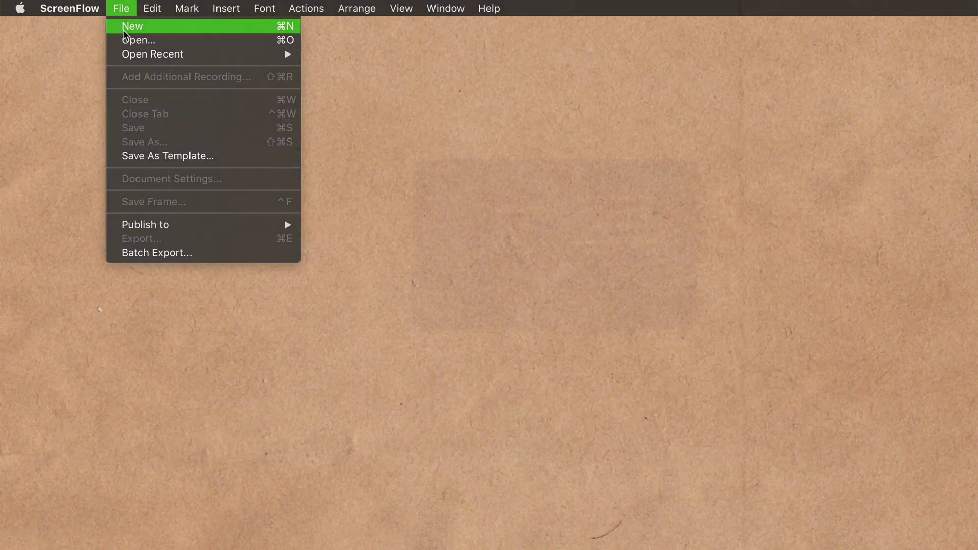
pyautogui.click(128, 24)
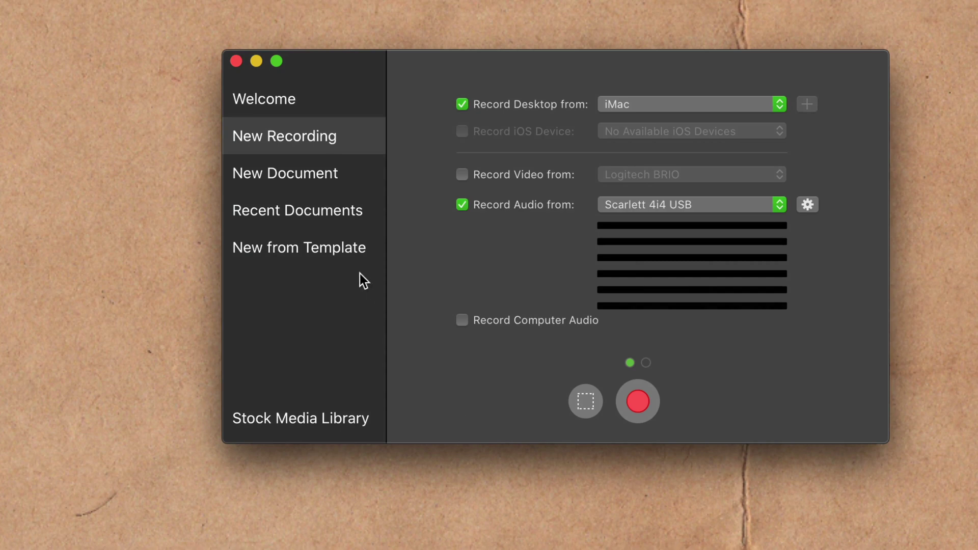
pyautogui.click(348, 254)
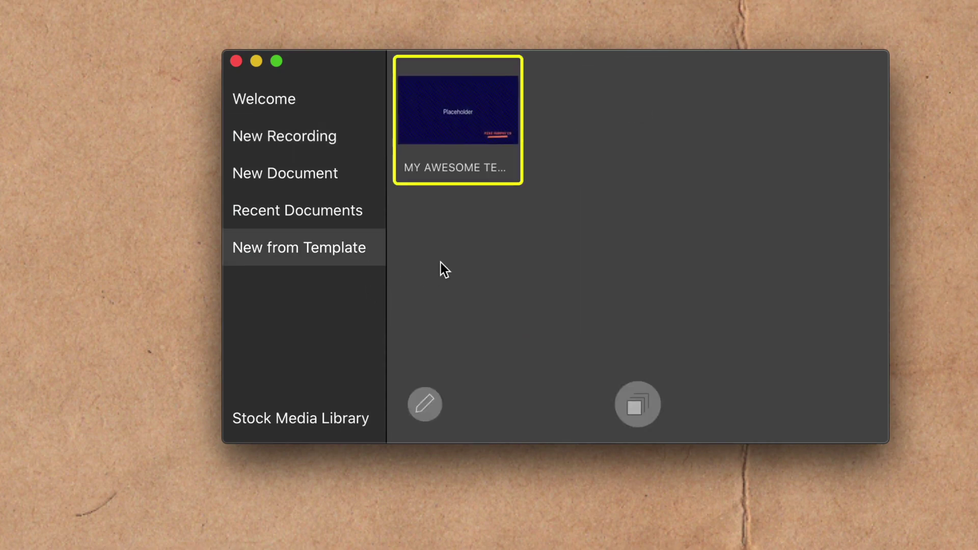
pyautogui.doubleClick(466, 145)
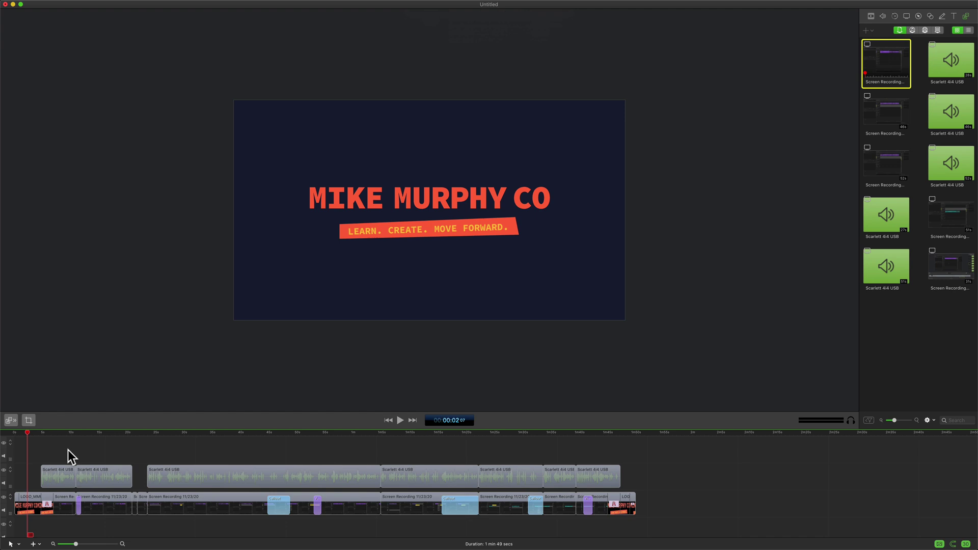
# Attempt Save As Template and examine the No Template Placeholder Clips alert's title.
pyautogui.click(62, 4)
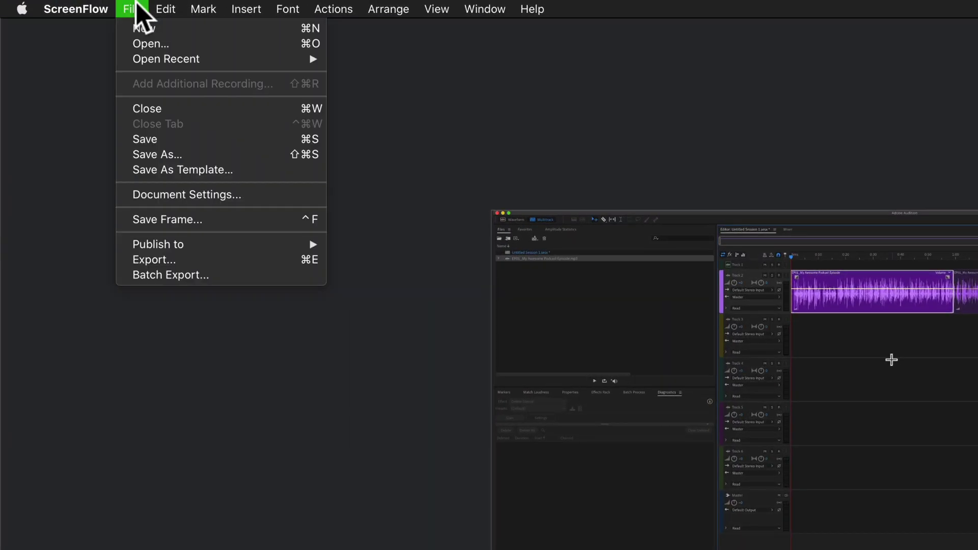
pyautogui.click(254, 171)
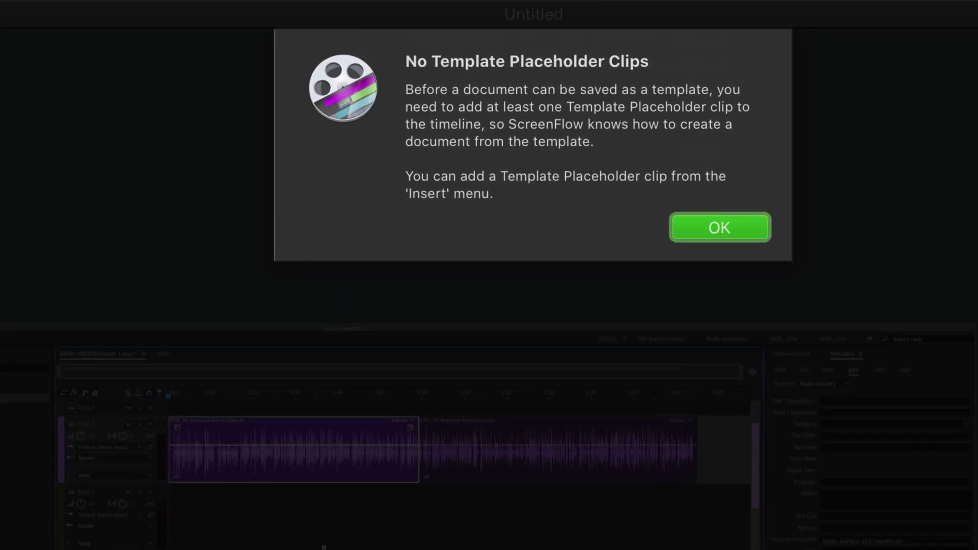
pyautogui.moveTo(651, 64); pyautogui.dragTo(368, 64)
pyautogui.click(590, 87)
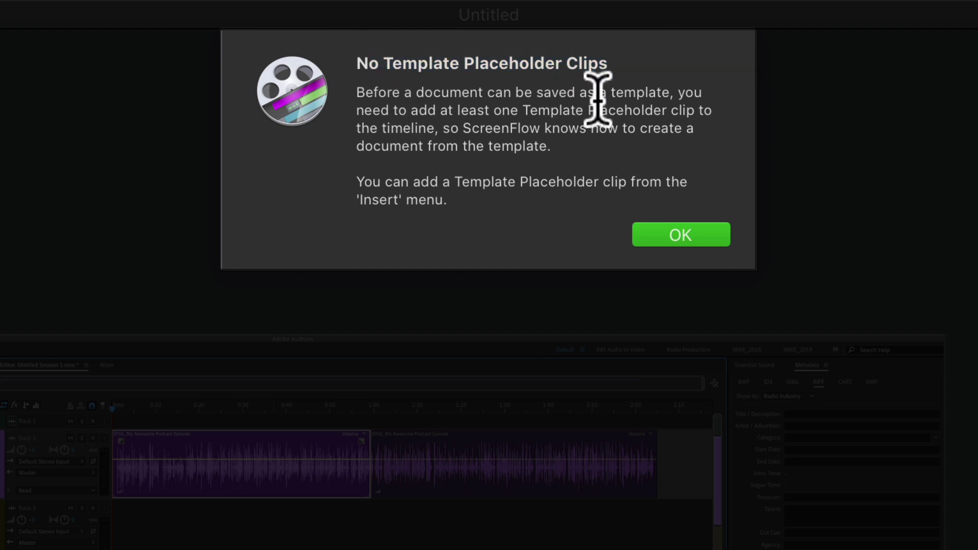
pyautogui.moveTo(631, 66); pyautogui.dragTo(356, 64)
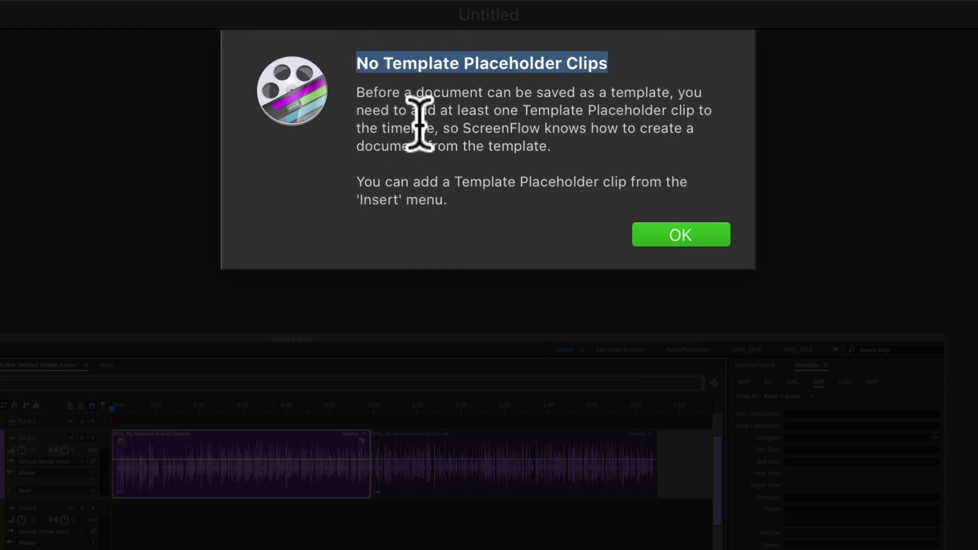
pyautogui.click(434, 129)
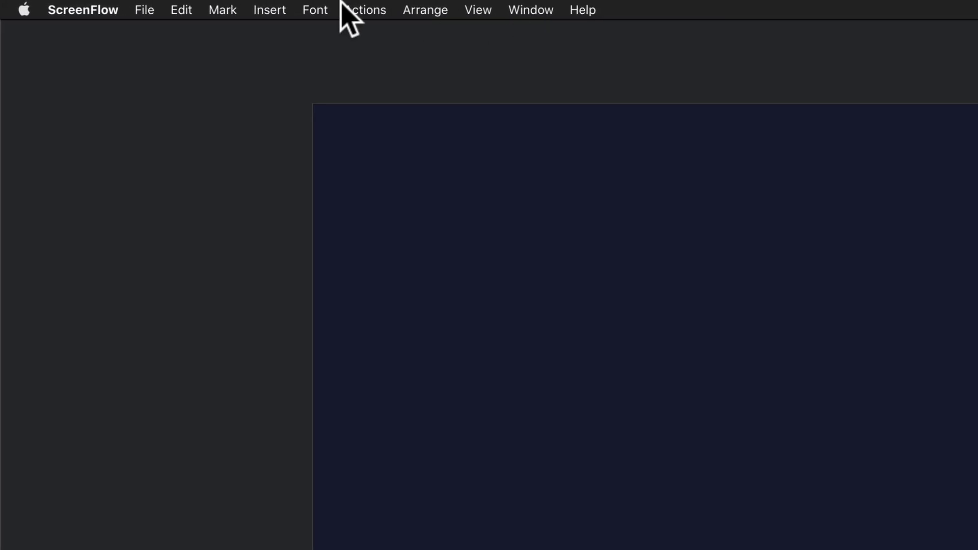
# Insert a Screen Recording and Computer Audio template placeholder clip after comparing placeholder types.
pyautogui.click(284, 10)
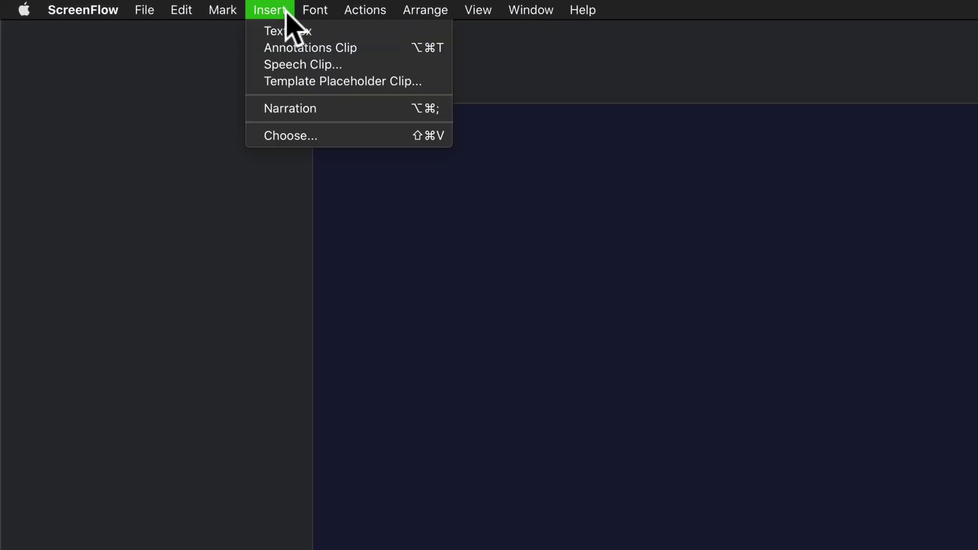
pyautogui.click(429, 83)
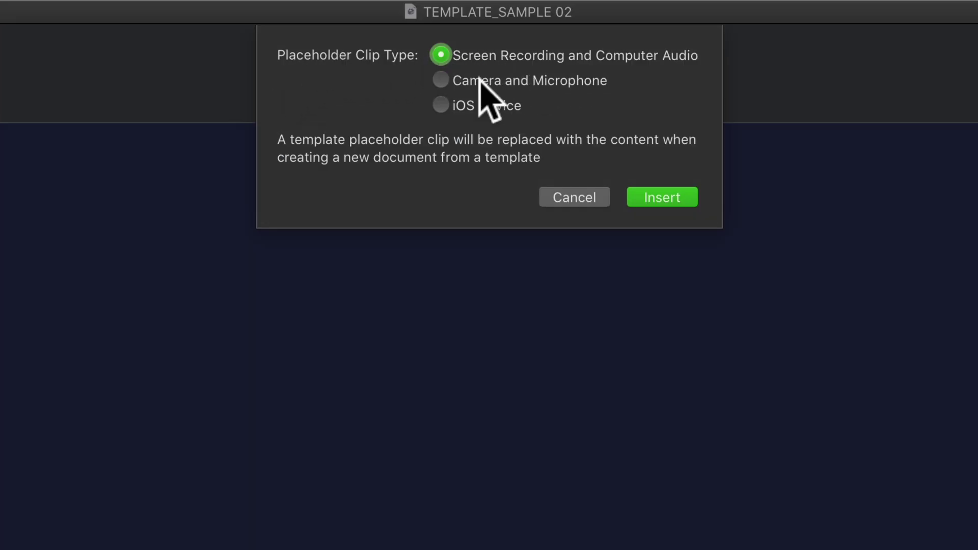
pyautogui.click(440, 80)
pyautogui.click(443, 104)
pyautogui.click(440, 55)
pyautogui.click(479, 84)
pyautogui.press('Return')
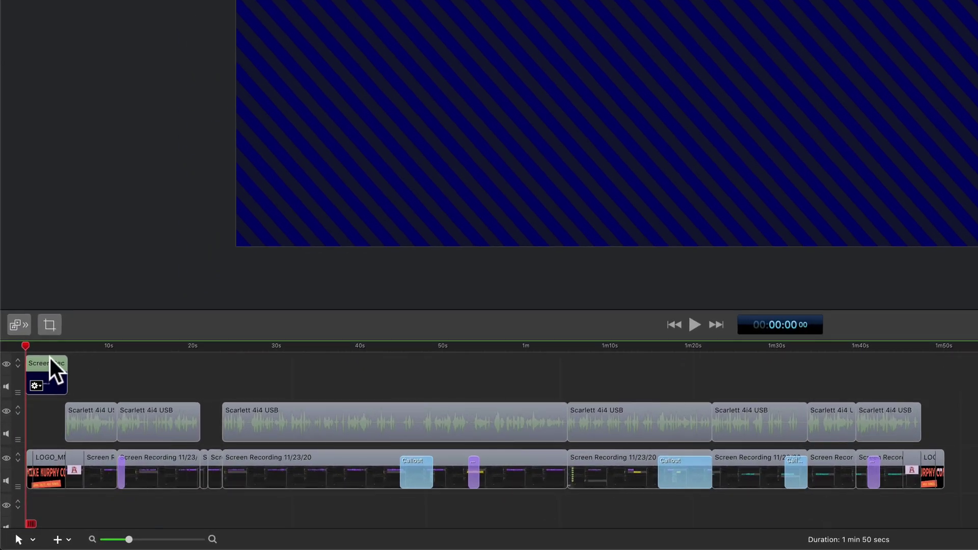
# Move the placeholder to the bottom track and place the closing logo clip after it.
pyautogui.moveTo(50, 357); pyautogui.dragTo(943, 374)
pyautogui.moveTo(797, 379); pyautogui.dragTo(956, 374)
pyautogui.moveTo(829, 391); pyautogui.dragTo(783, 489)
pyautogui.moveTo(930, 458); pyautogui.dragTo(920, 509)
pyautogui.click(85, 454)
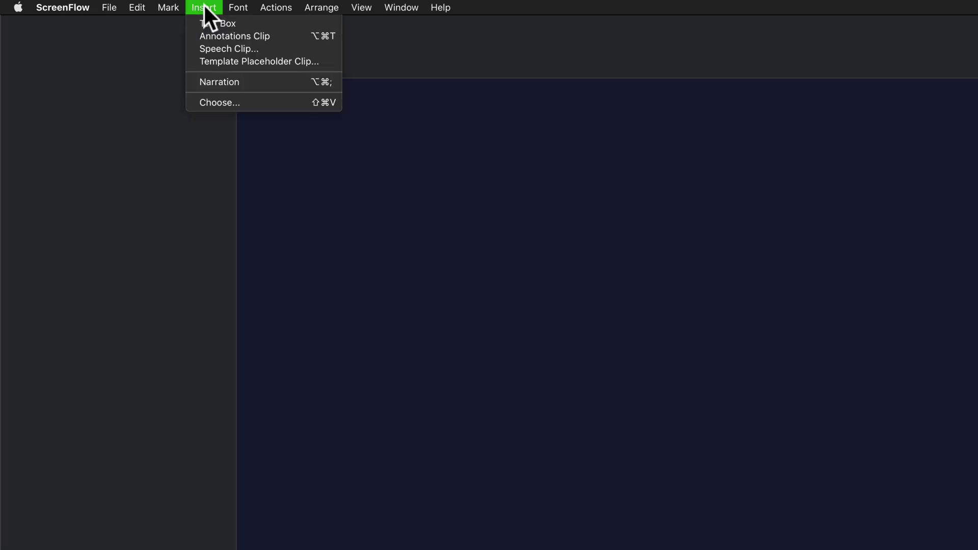
# Add a Camera and Microphone placeholder above the screen placeholder and delete the Scarlett 4i4 USB audio clips.
pyautogui.click(222, 60)
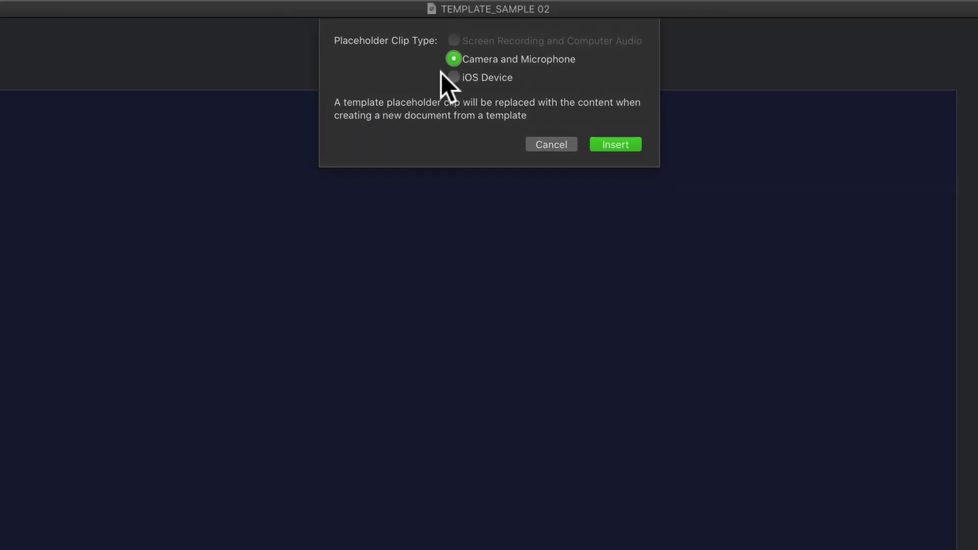
pyautogui.click(453, 59)
pyautogui.click(614, 145)
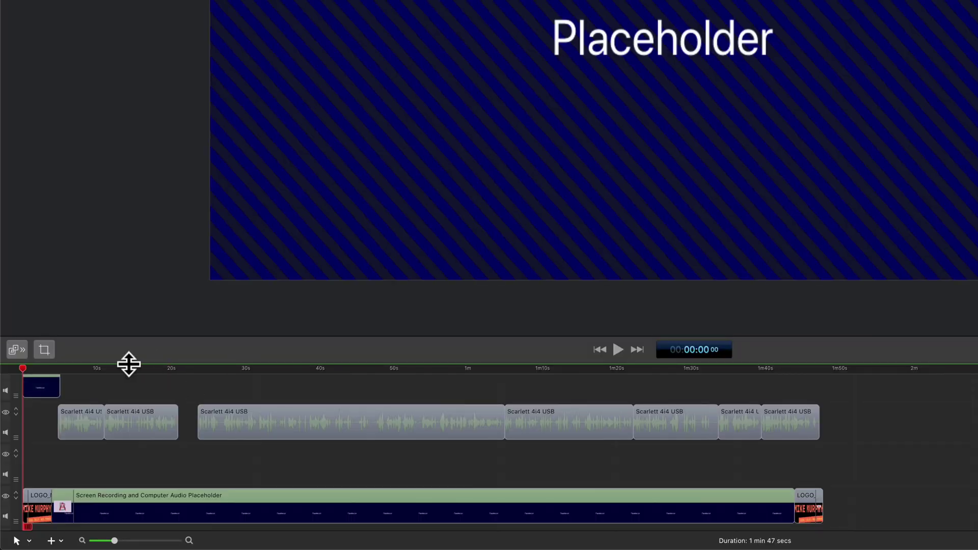
pyautogui.moveTo(41, 378); pyautogui.dragTo(792, 414)
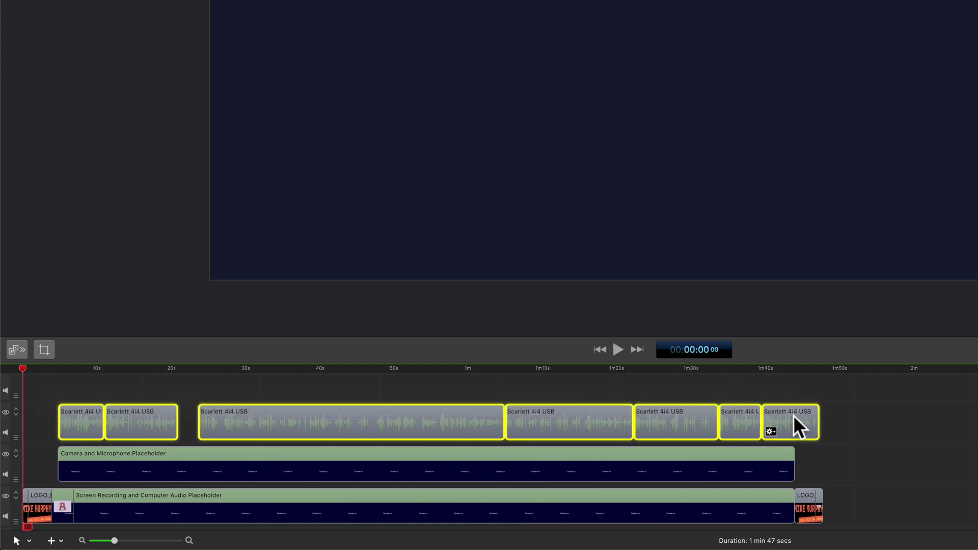
pyautogui.press('Delete')
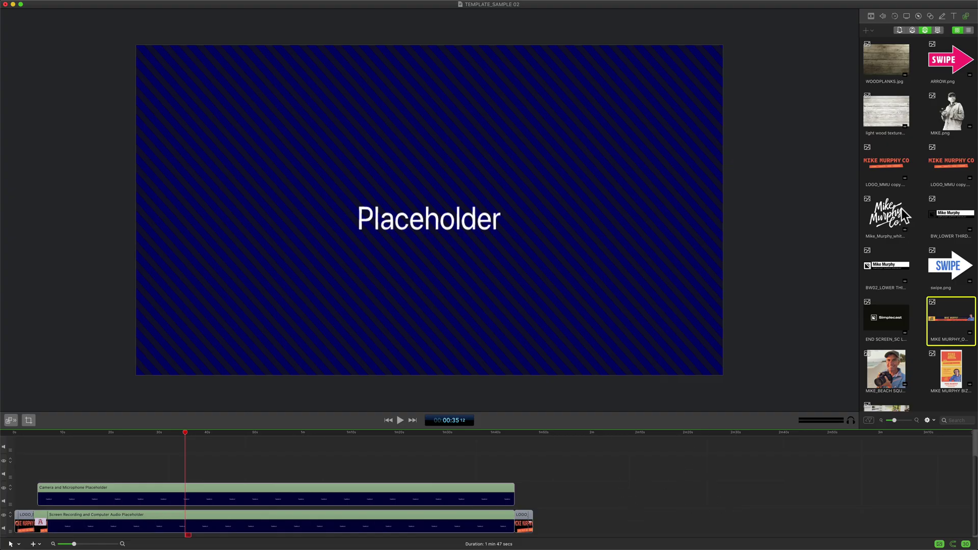
# Add the white logo image to the canvas, shrink it, and position it bottom-right.
pyautogui.moveTo(901, 209); pyautogui.dragTo(625, 258)
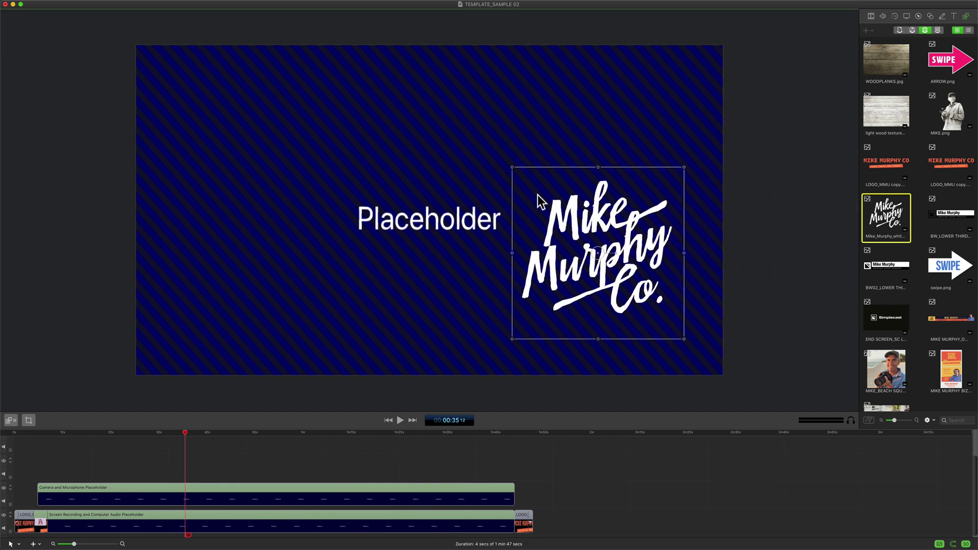
pyautogui.moveTo(514, 170); pyautogui.dragTo(624, 278)
pyautogui.moveTo(655, 311); pyautogui.dragTo(666, 330)
pyautogui.click(249, 346)
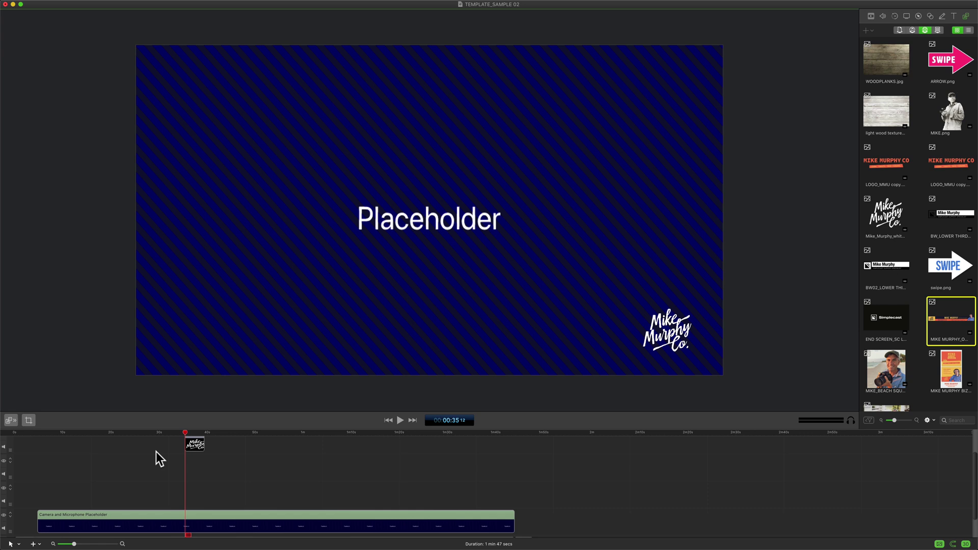
pyautogui.scroll(-2, 114, 466)
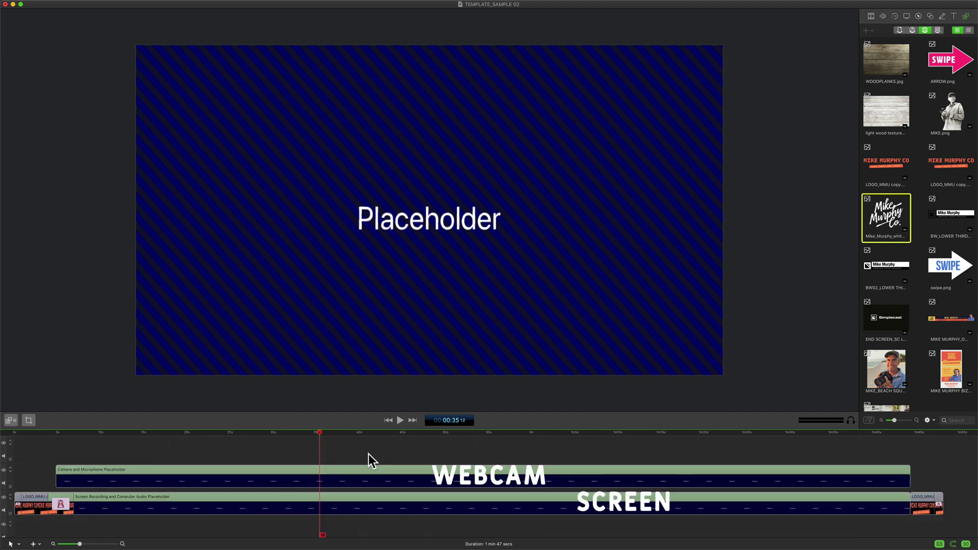
# Shrink the camera placeholder to a small webcam box in the canvas's lower-left.
pyautogui.click(366, 475)
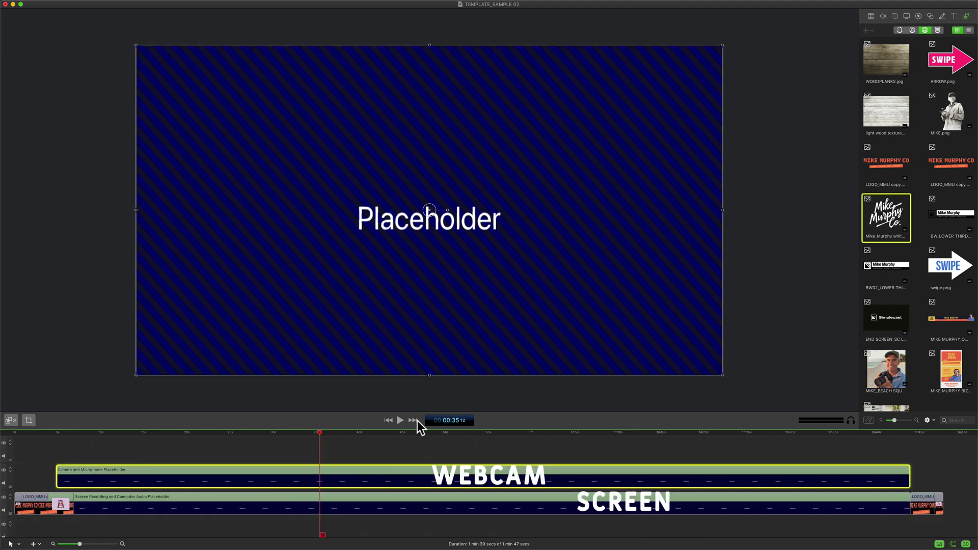
pyautogui.moveTo(724, 45); pyautogui.dragTo(279, 308)
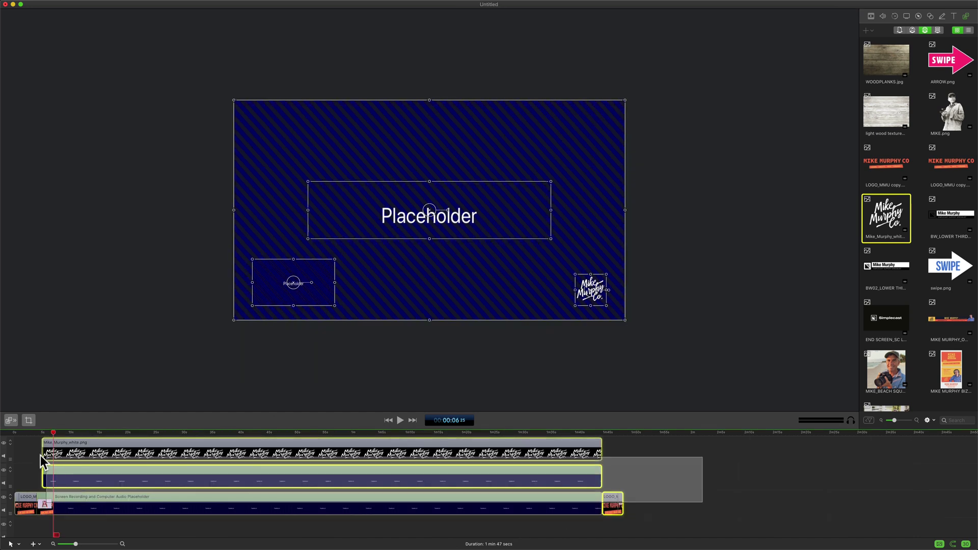
pyautogui.moveTo(40, 456); pyautogui.dragTo(24, 453)
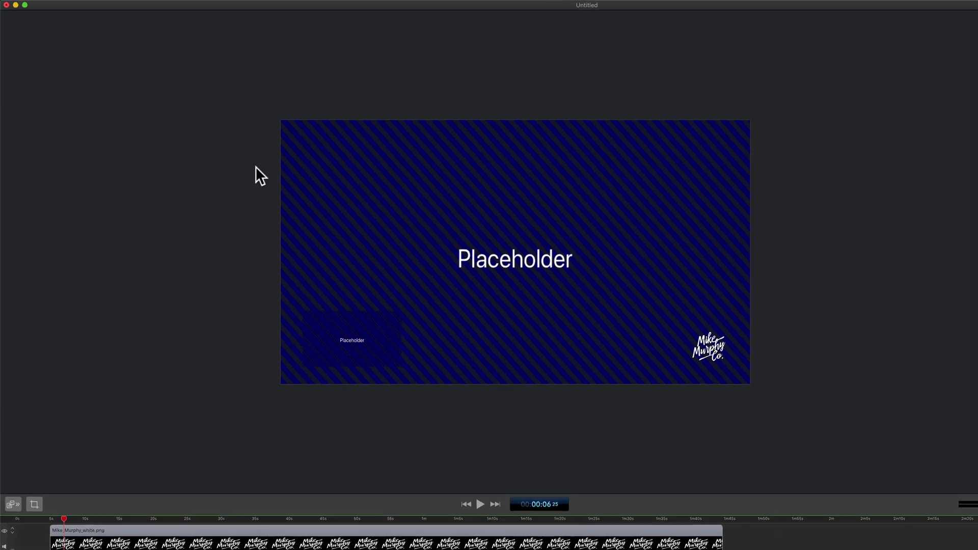
# Save the layout as a template named with the user's name plus 'Webcam Left'.
pyautogui.moveTo(61, 2)
pyautogui.click(139, 10)
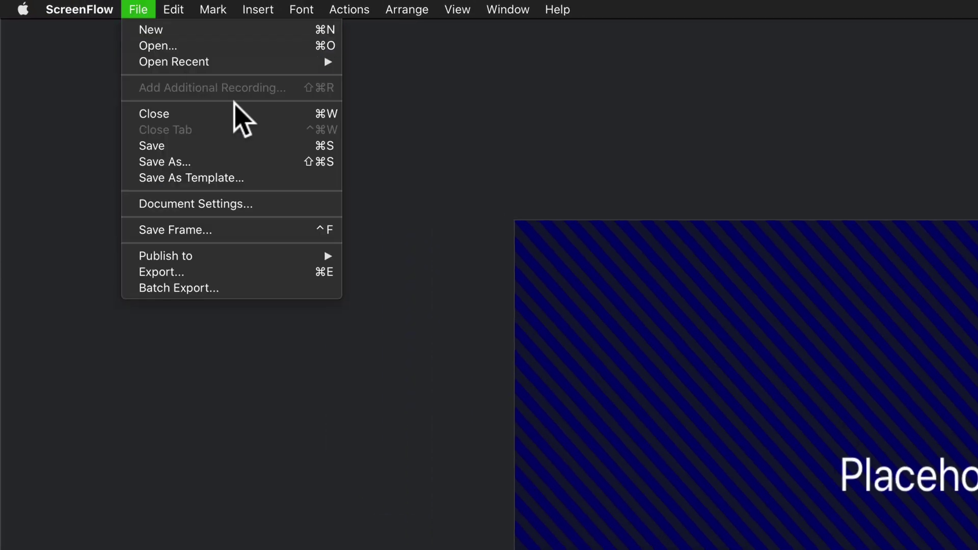
pyautogui.click(286, 177)
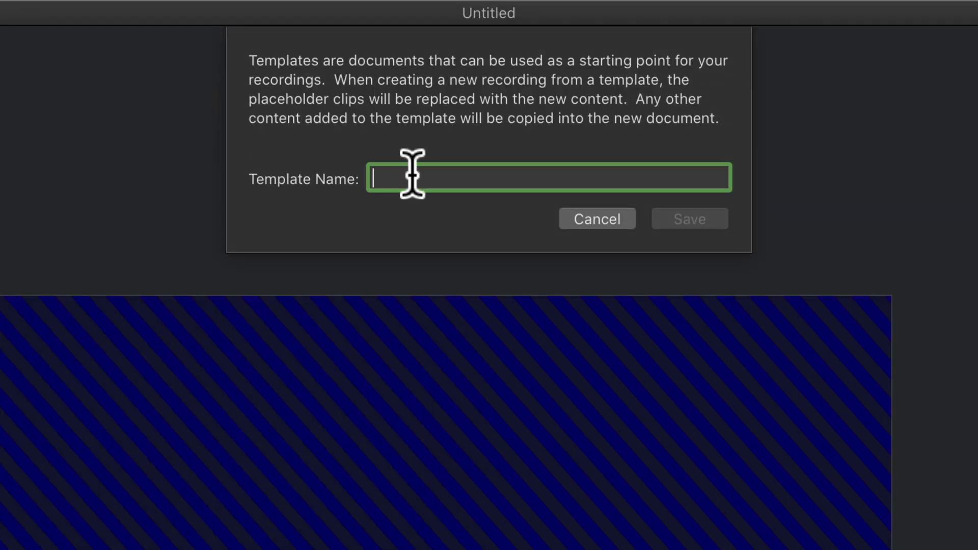
pyautogui.write('Mike_Webcam Left')
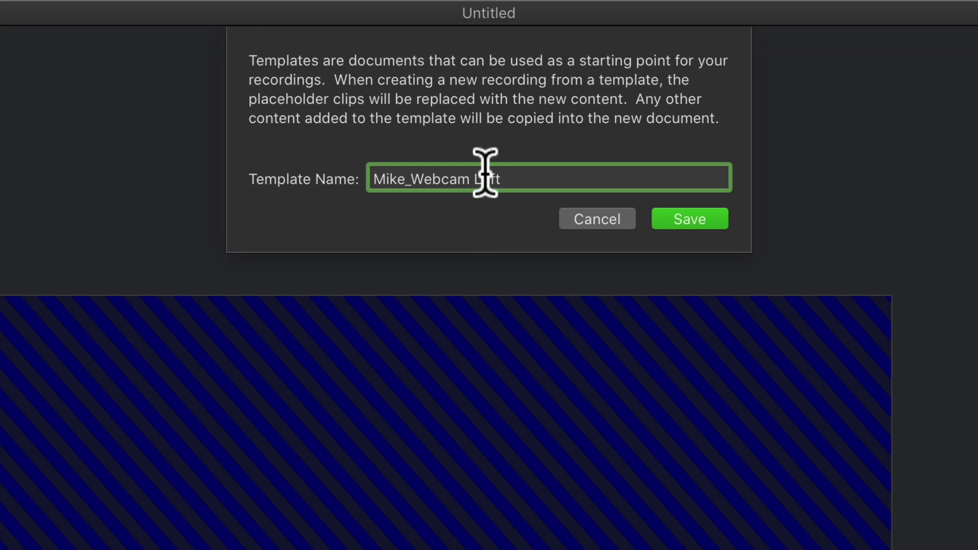
pyautogui.click(694, 218)
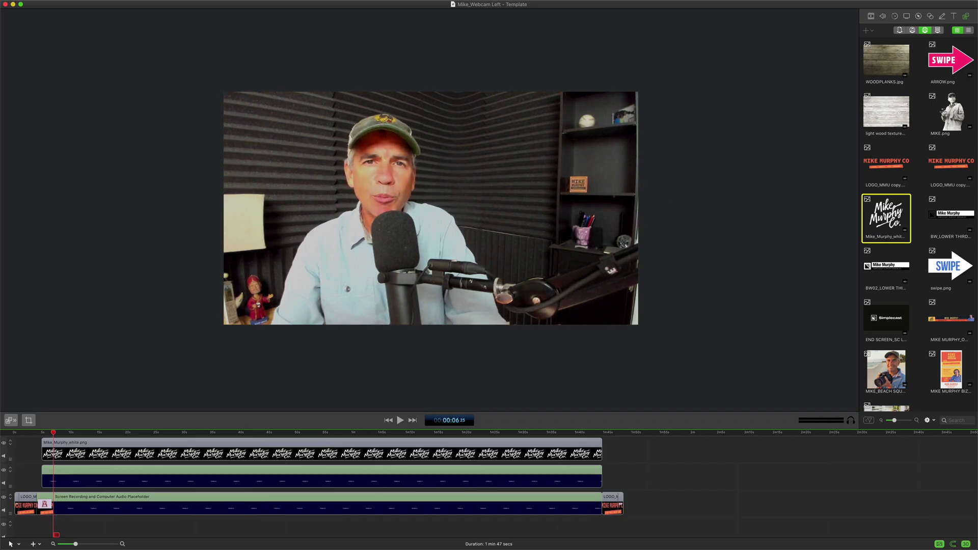
# Preview the canvas full screen, then start a new blank ScreenFlow document.
pyautogui.press('super+shift+f')
pyautogui.click(88, 2)
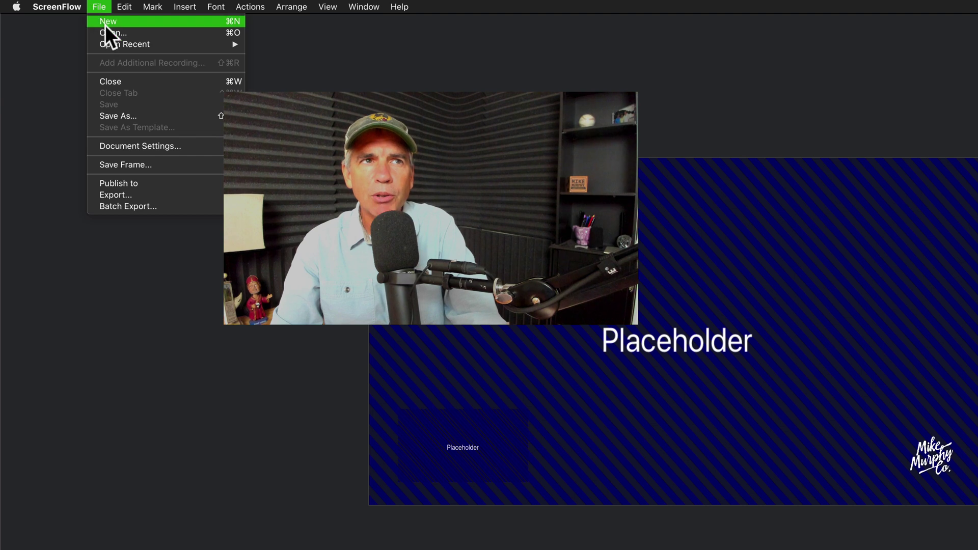
pyautogui.click(108, 22)
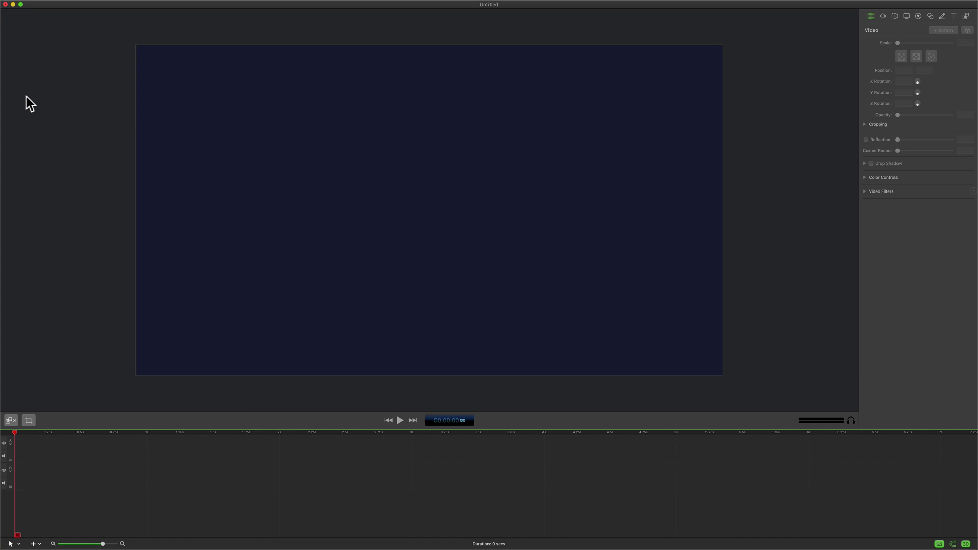
# Insert Camera and Microphone placeholder clips into a 5x5 grid and select them all.
pyautogui.moveTo(111, 6)
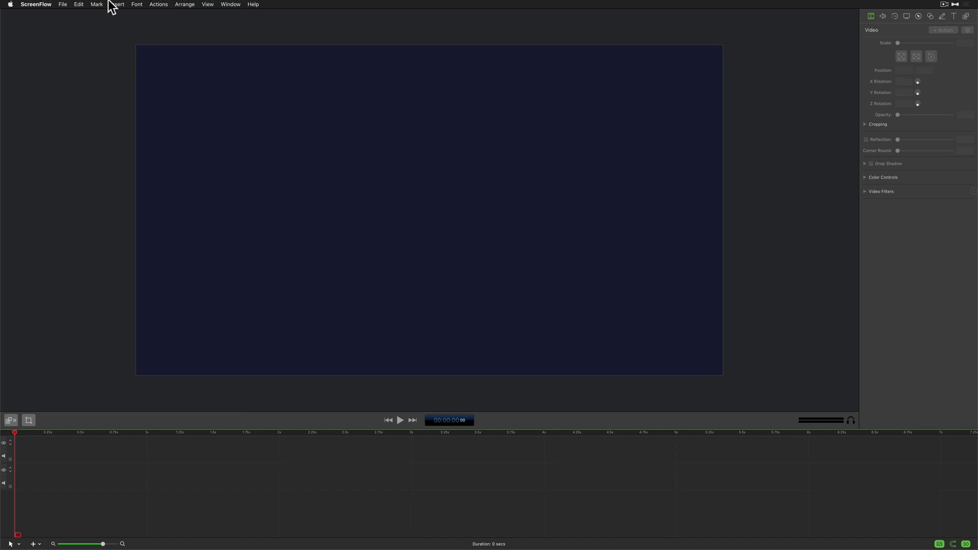
pyautogui.click(117, 4)
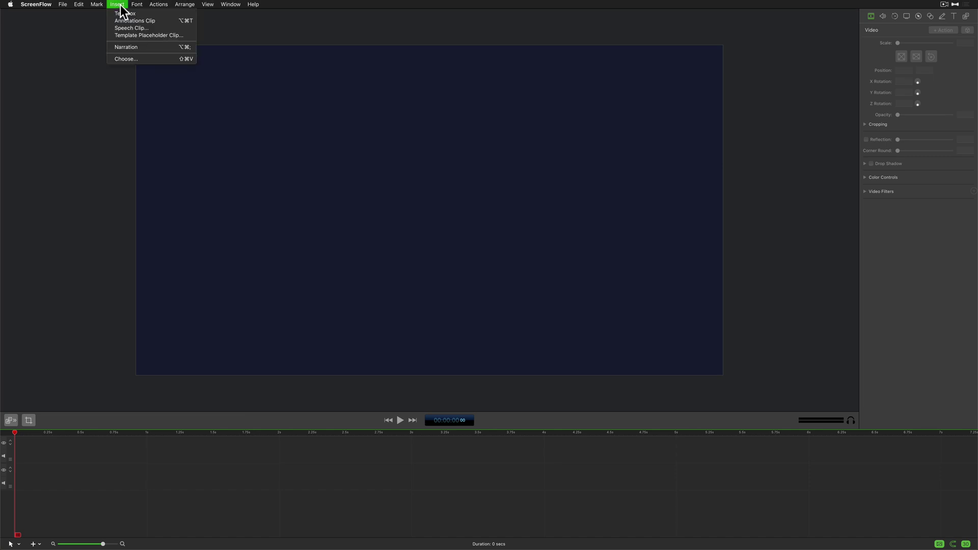
pyautogui.click(126, 34)
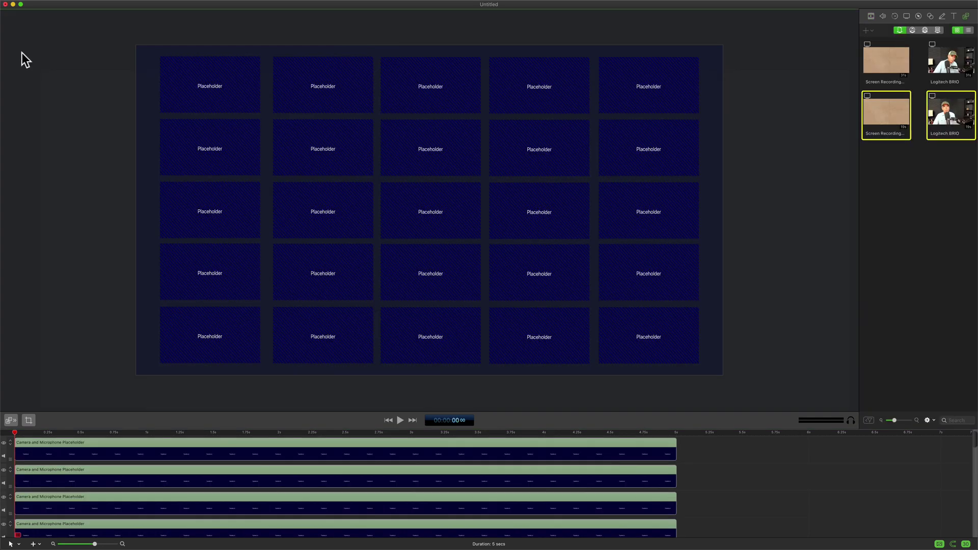
pyautogui.moveTo(26, 53); pyautogui.dragTo(872, 377)
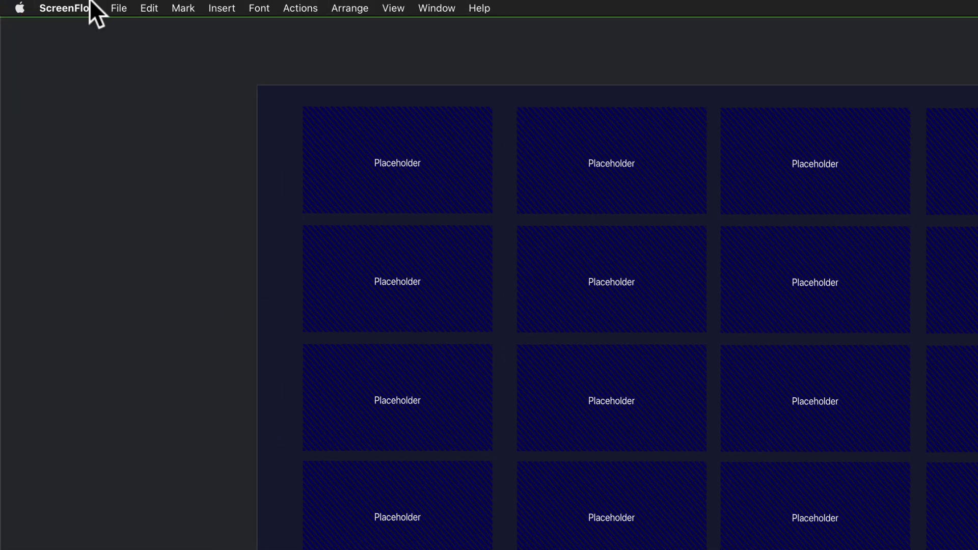
# Save the placeholder grid as template 'MULTI WEBCAM' and confirm it appears under New from Template.
pyautogui.click(83, 5)
pyautogui.click(156, 153)
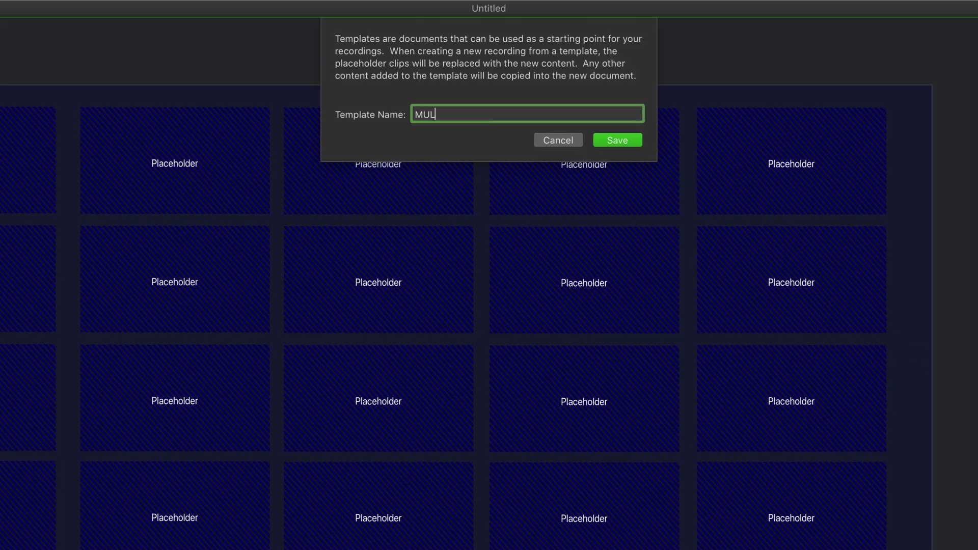
pyautogui.write('MULTI')
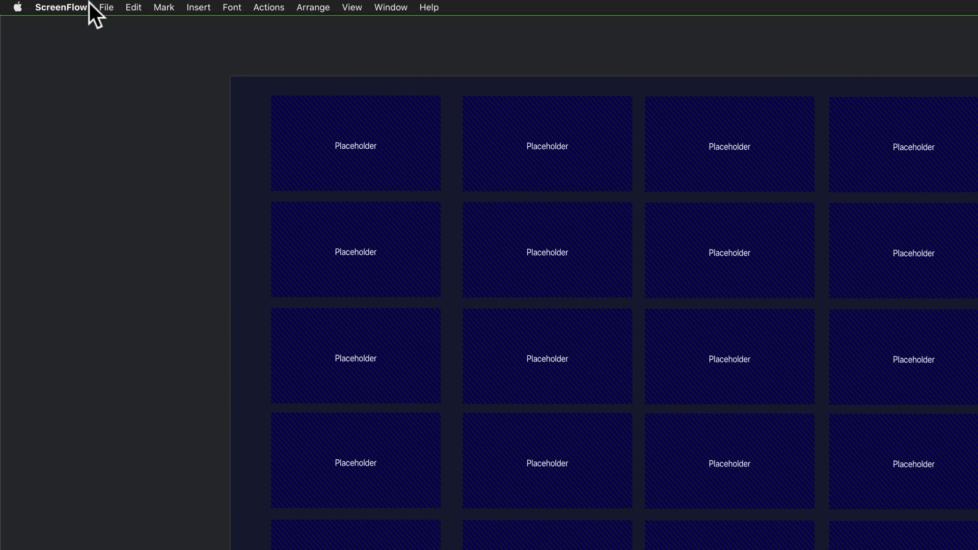
pyautogui.click(107, 7)
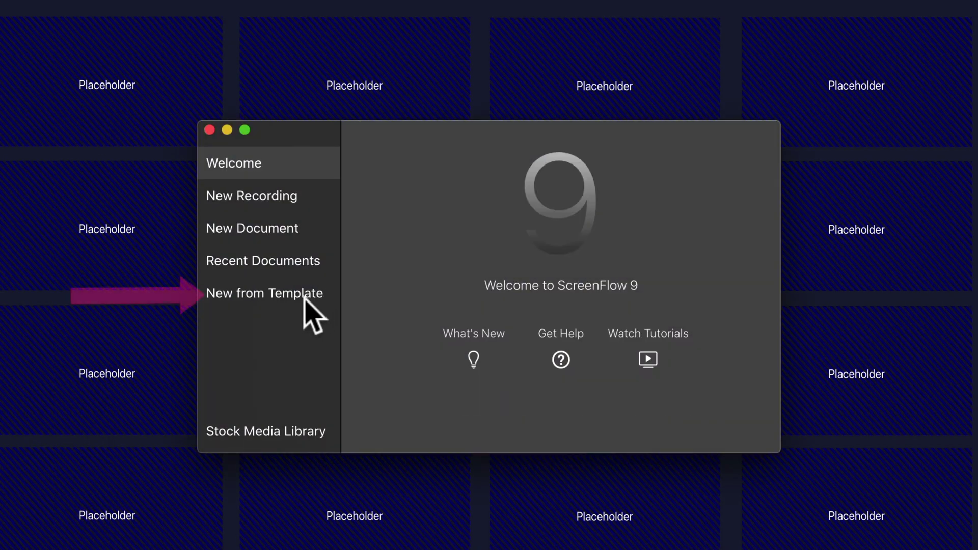
pyautogui.click(305, 294)
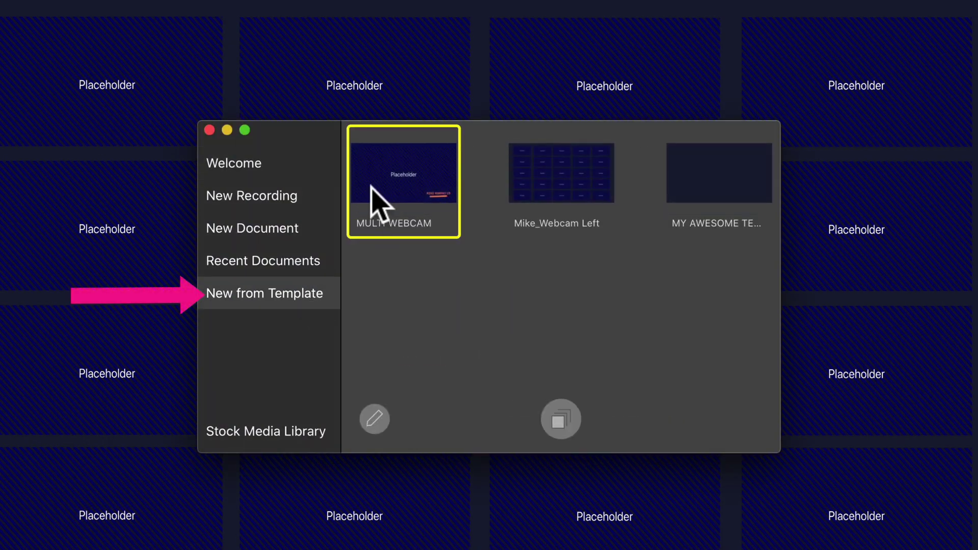